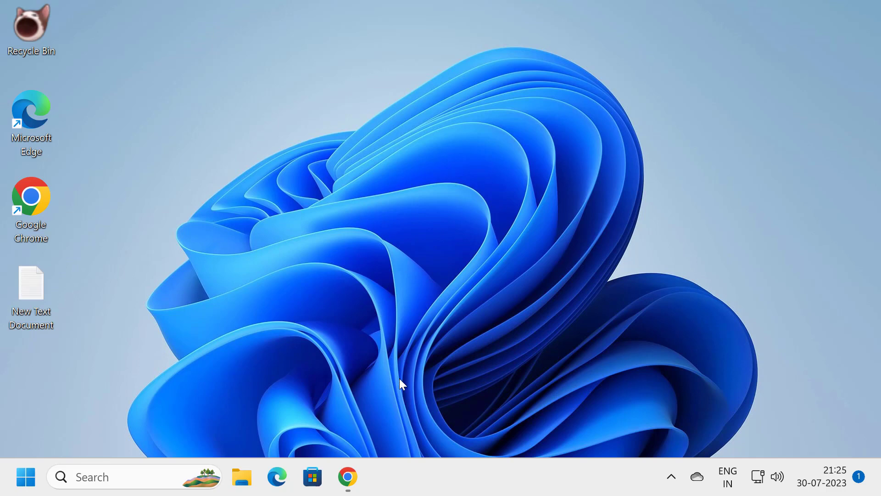
# Switch to Chrome and download the English DirectX End-User Runtime Web Installer from the Microsoft Download Center.
pyautogui.click(352, 482)
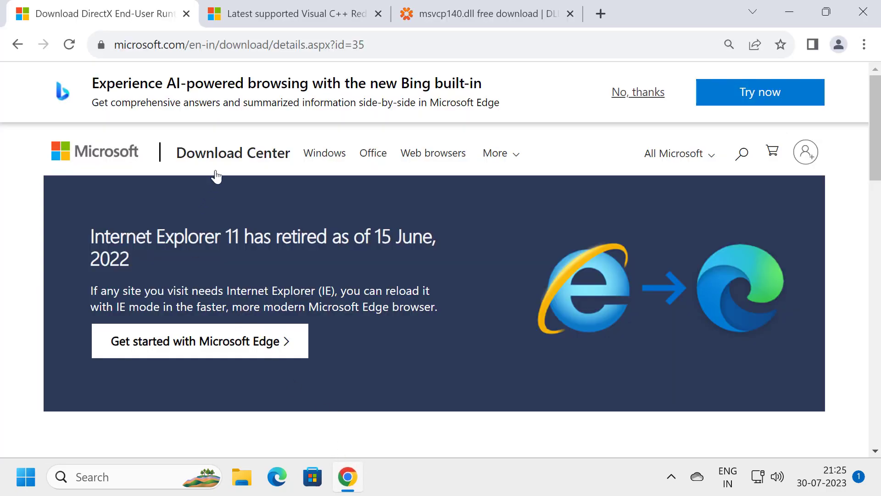
pyautogui.scroll(-5, 271, 130)
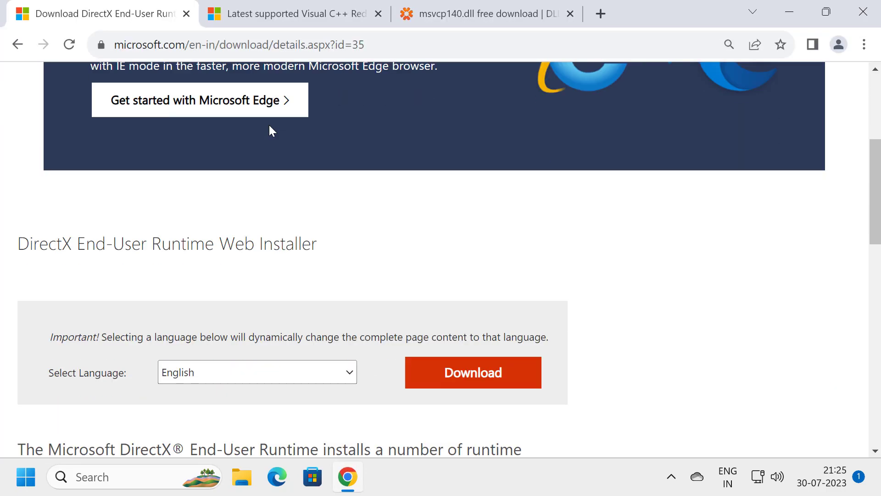
pyautogui.scroll(-3, 271, 130)
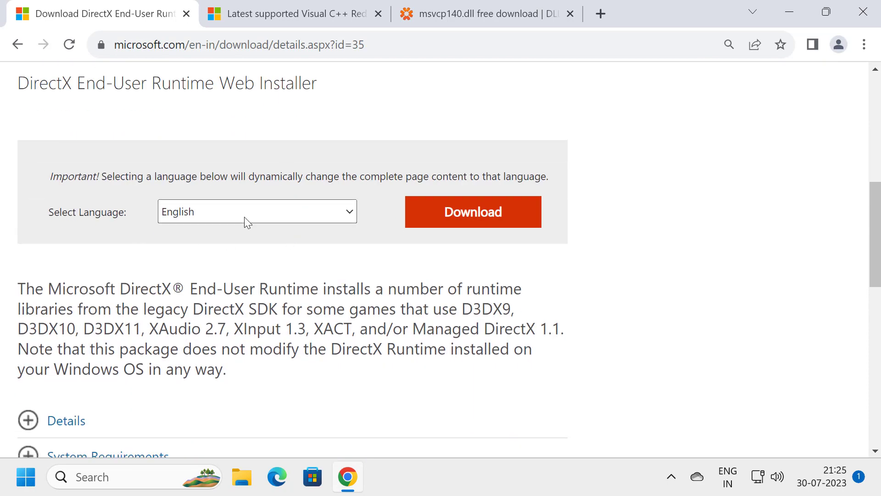
pyautogui.click(436, 220)
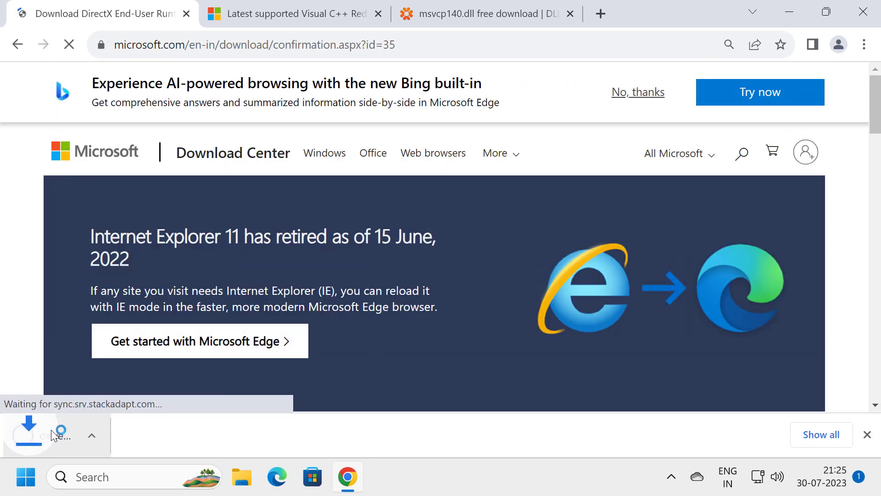
# Download the X64 Visual C++ Redistributable for Visual Studio 2015-2022 from the Microsoft supported downloads article.
pyautogui.click(255, 14)
pyautogui.scroll(-15, 308, 221)
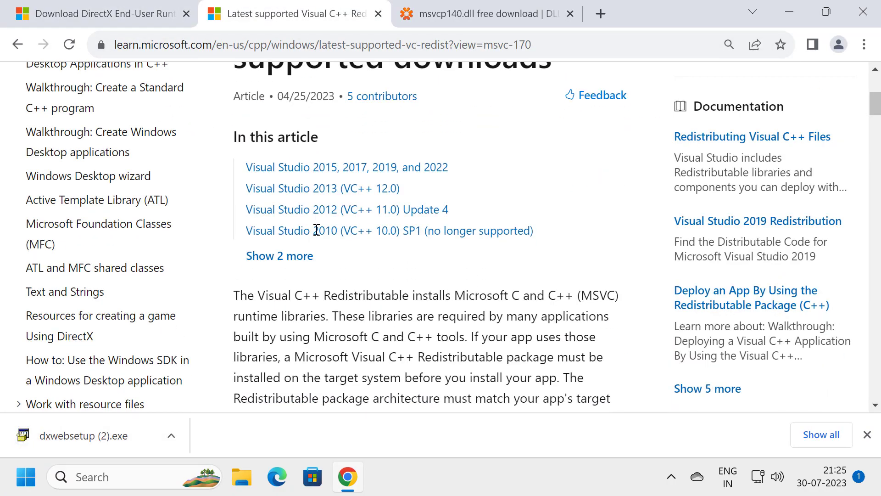
pyautogui.scroll(8, 316, 230)
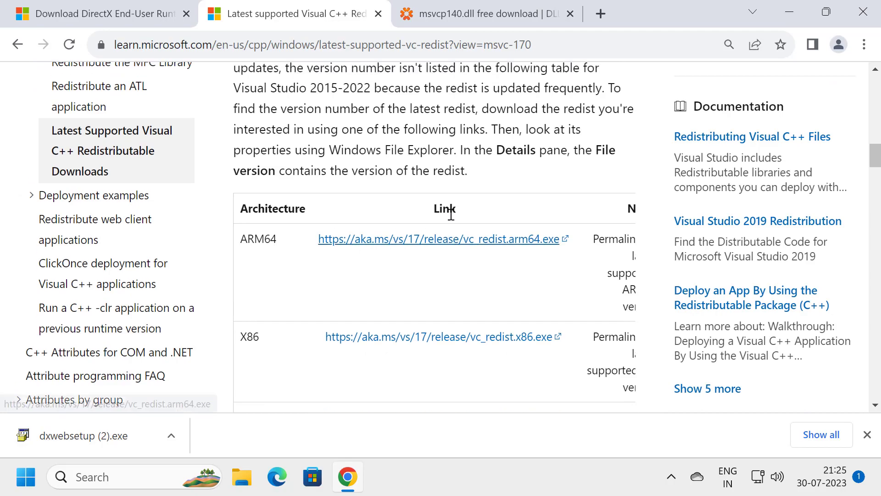
pyautogui.scroll(-10, 422, 233)
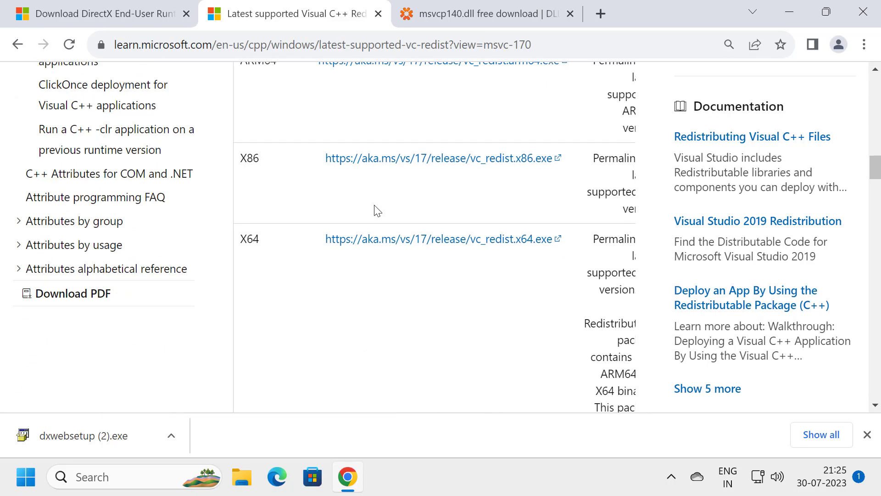
pyautogui.scroll(2, 349, 241)
pyautogui.doubleClick(250, 239)
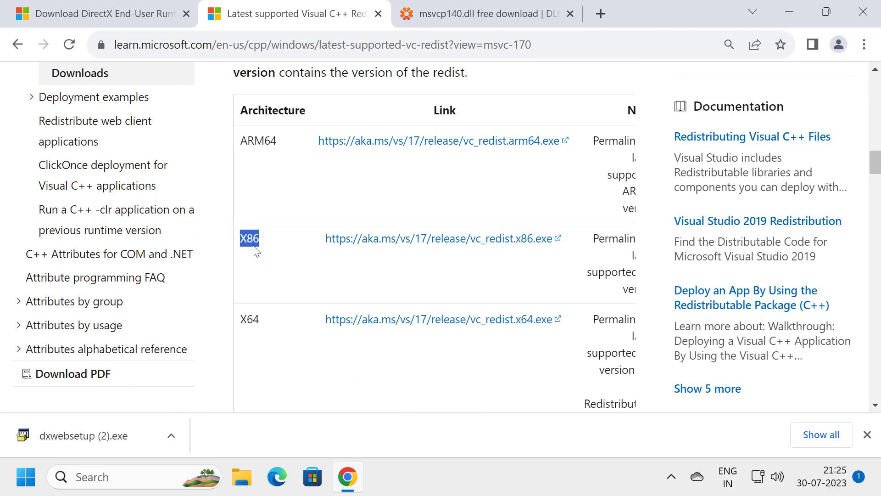
pyautogui.click(354, 248)
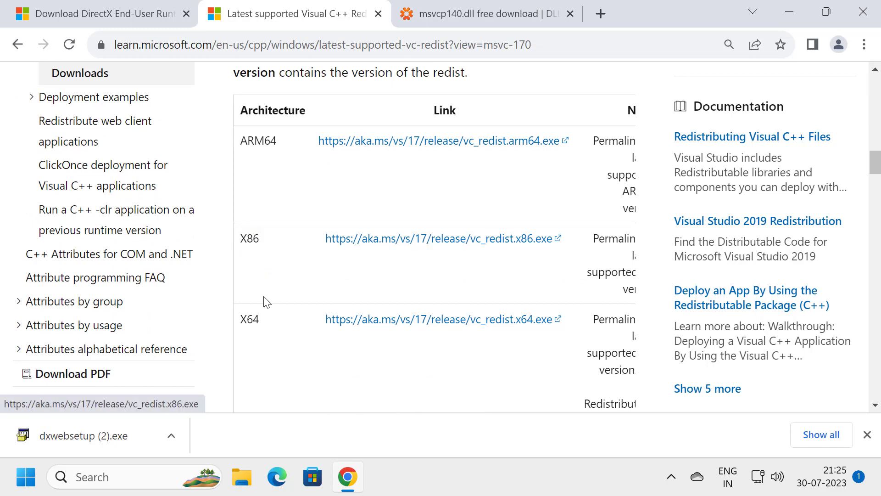
pyautogui.doubleClick(239, 325)
pyautogui.click(247, 322)
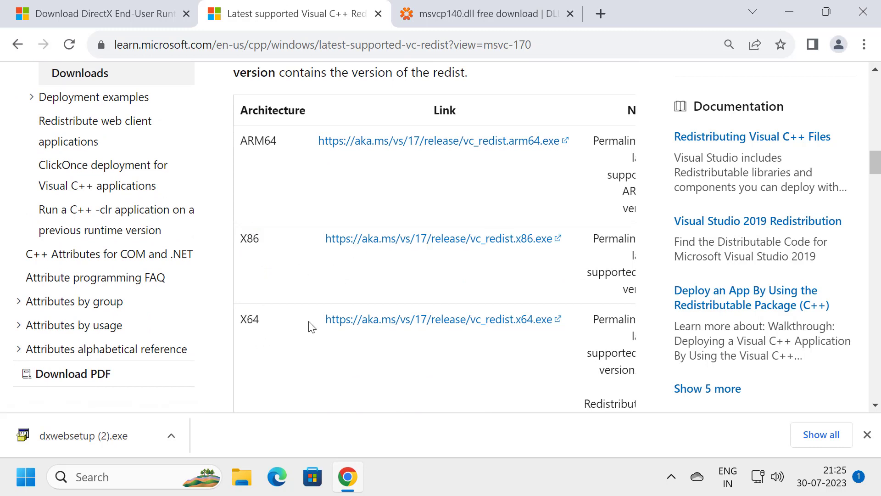
pyautogui.click(380, 326)
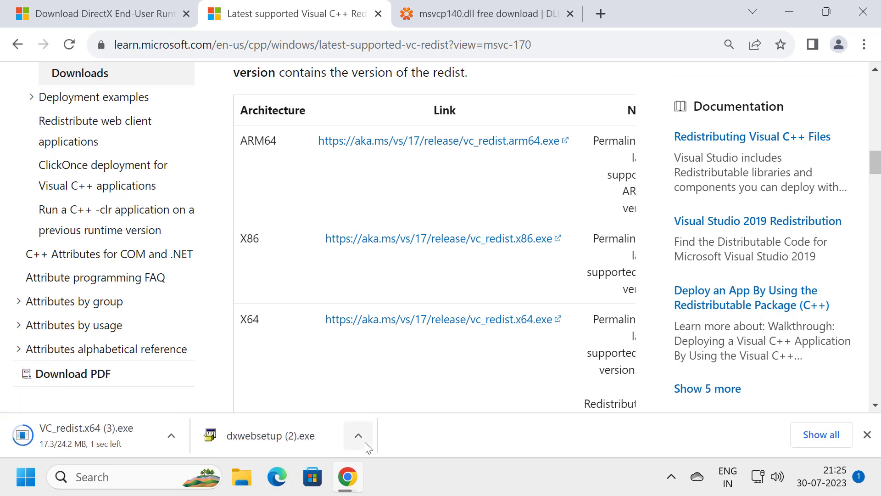
# Run the downloaded dxwebsetup (2).exe and allow it to make changes to the device.
pyautogui.click(361, 441)
pyautogui.click(397, 337)
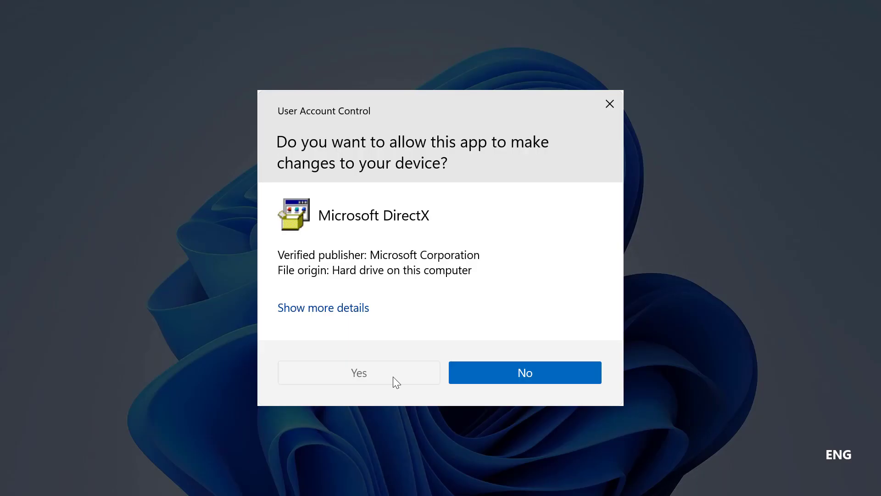
pyautogui.click(393, 378)
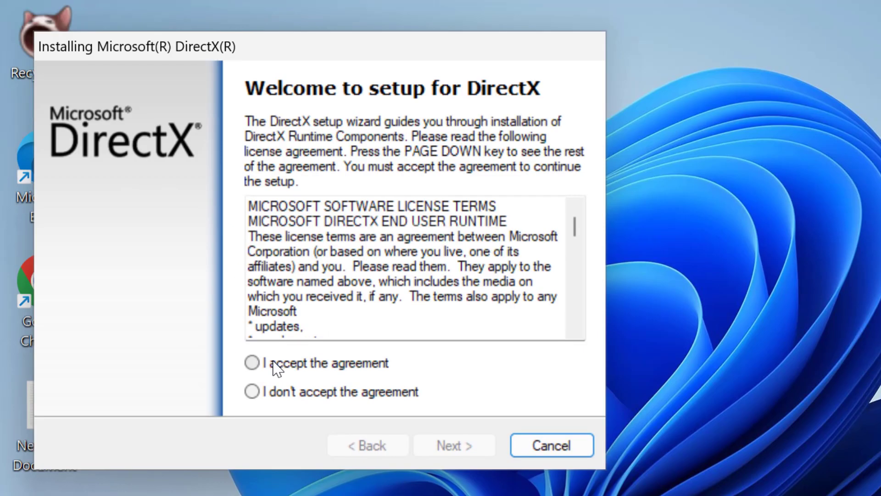
# Accept the DirectX license agreement and complete the setup without installing the Bing Bar.
pyautogui.click(275, 365)
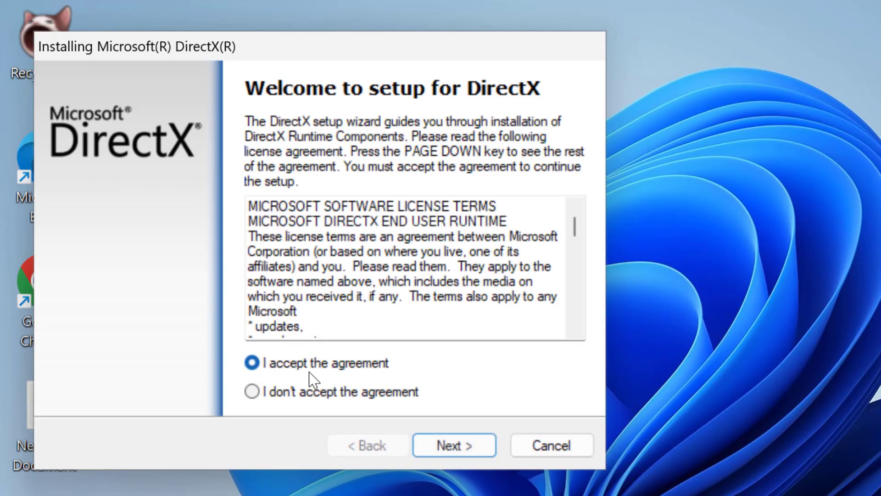
pyautogui.click(439, 450)
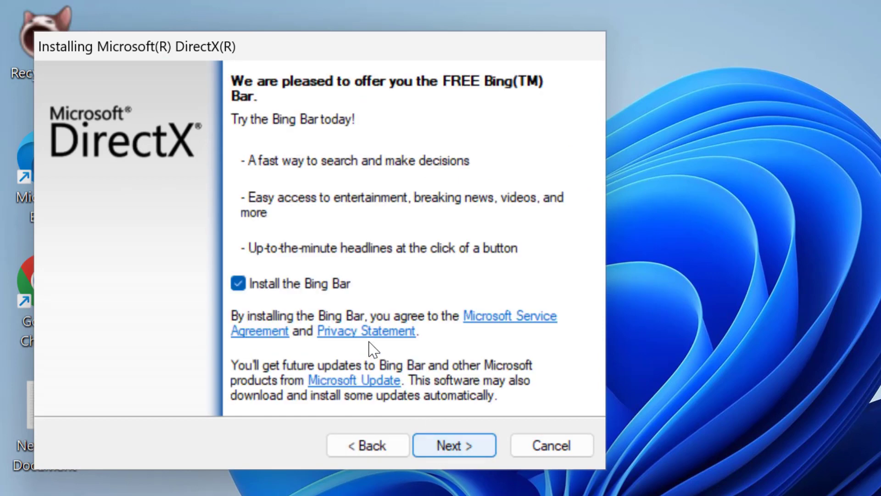
pyautogui.click(255, 288)
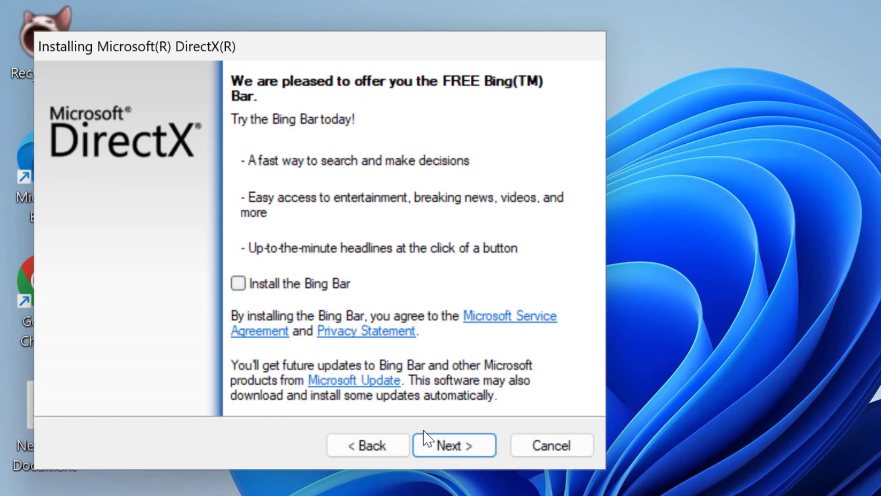
pyautogui.click(442, 444)
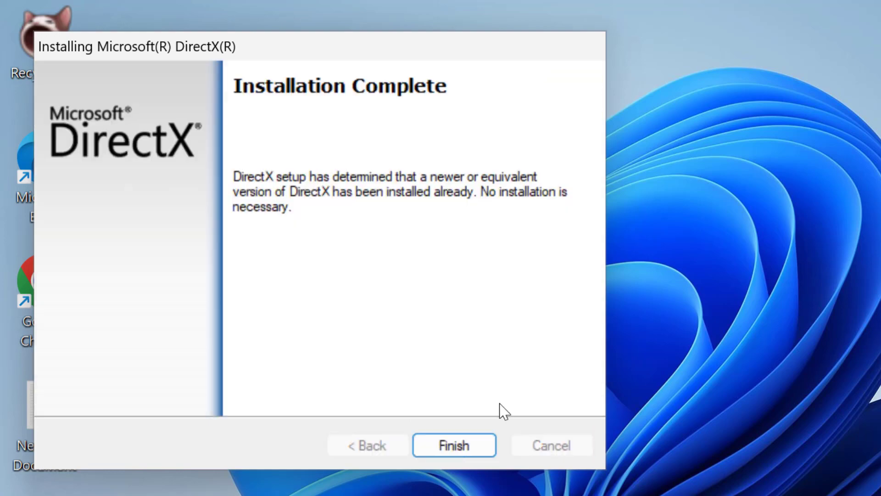
pyautogui.click(471, 454)
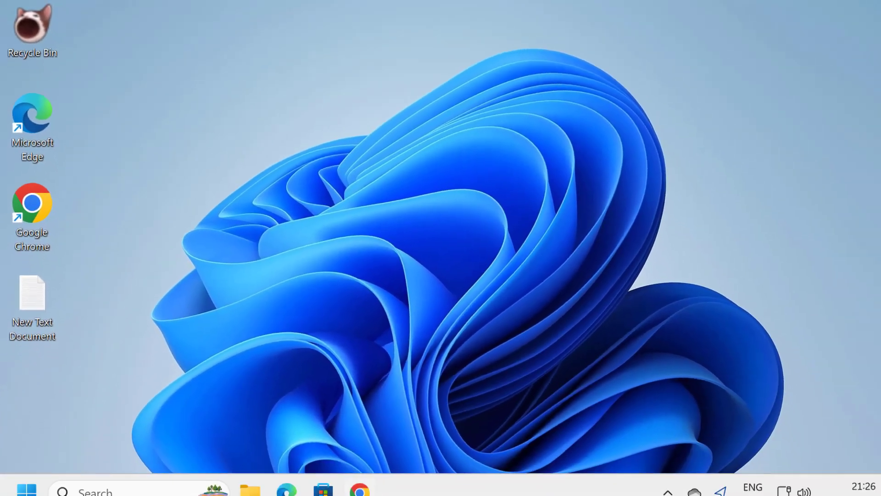
# Run the downloaded VC_redist.x64 (3).exe from Chrome and cancel out of its Modify Setup window.
pyautogui.click(348, 477)
pyautogui.click(171, 436)
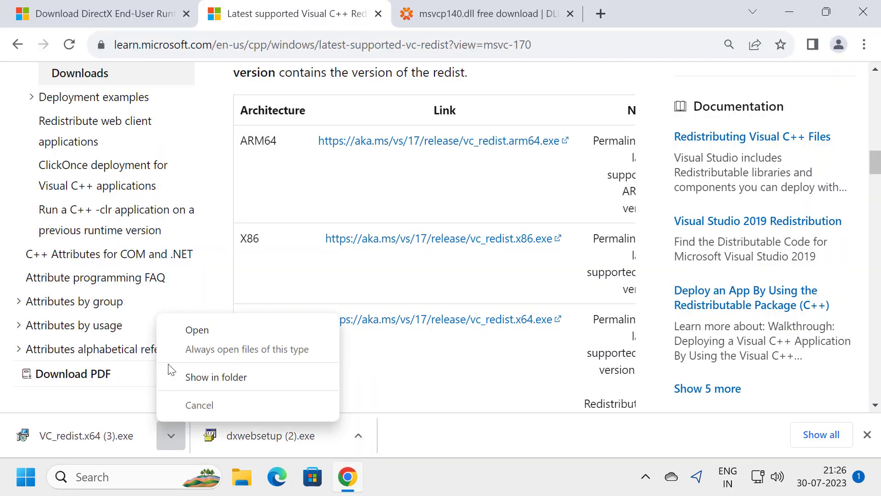
pyautogui.click(181, 334)
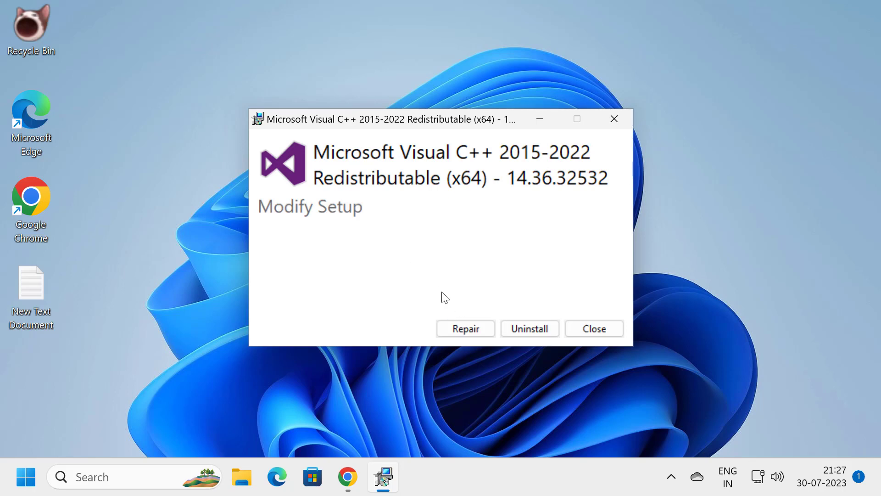
pyautogui.click(466, 331)
pyautogui.click(595, 329)
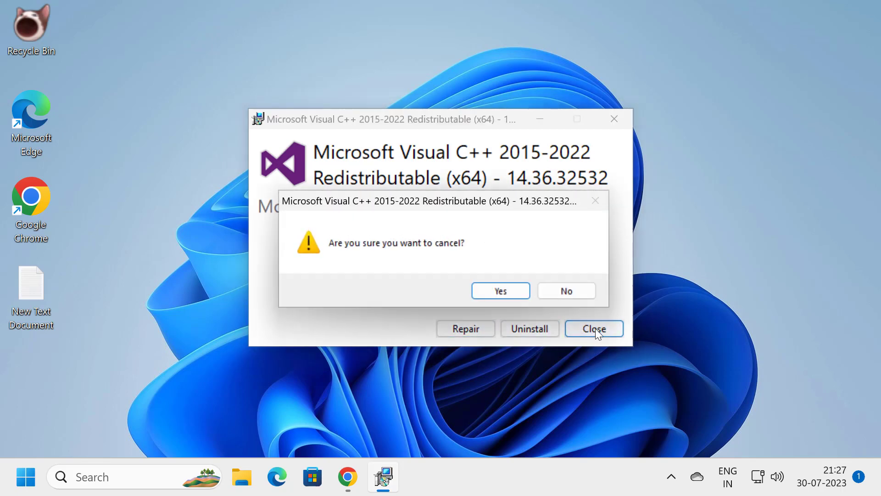
pyautogui.click(499, 288)
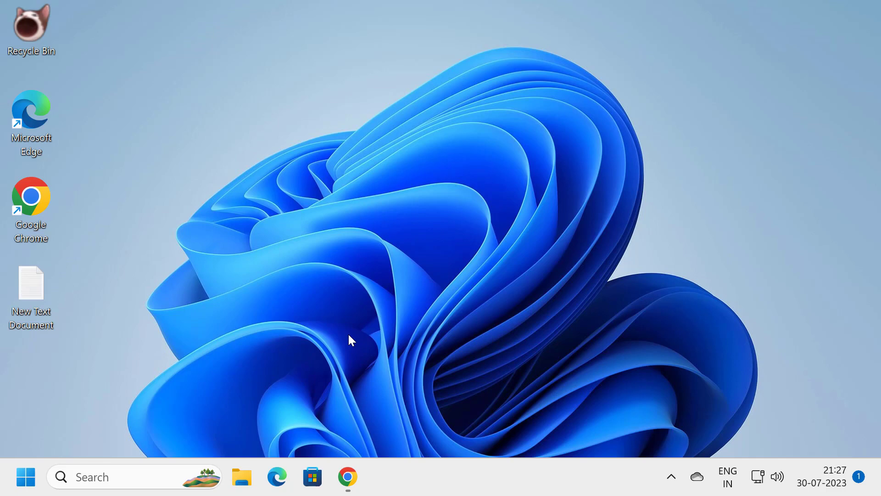
# Open the msvcp140.dll page of DLL-files.com in Chrome and examine which file versions 32-bit and 64-bit Windows need.
pyautogui.click(348, 476)
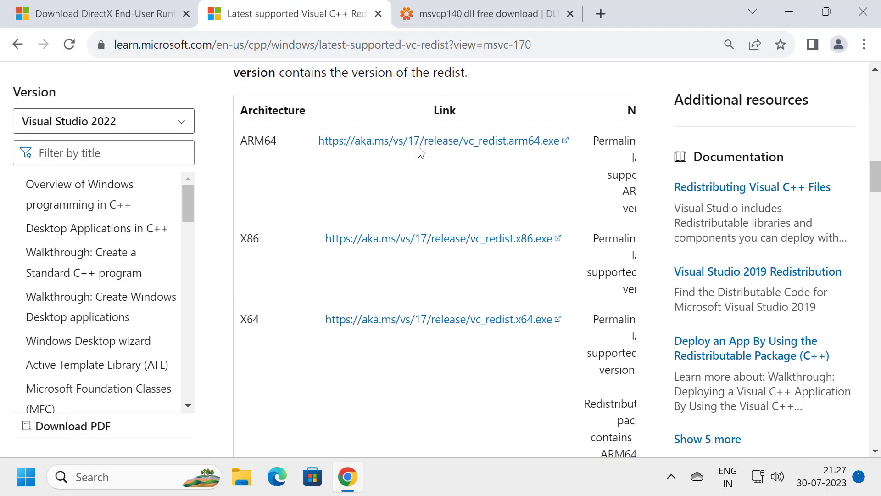
pyautogui.click(478, 19)
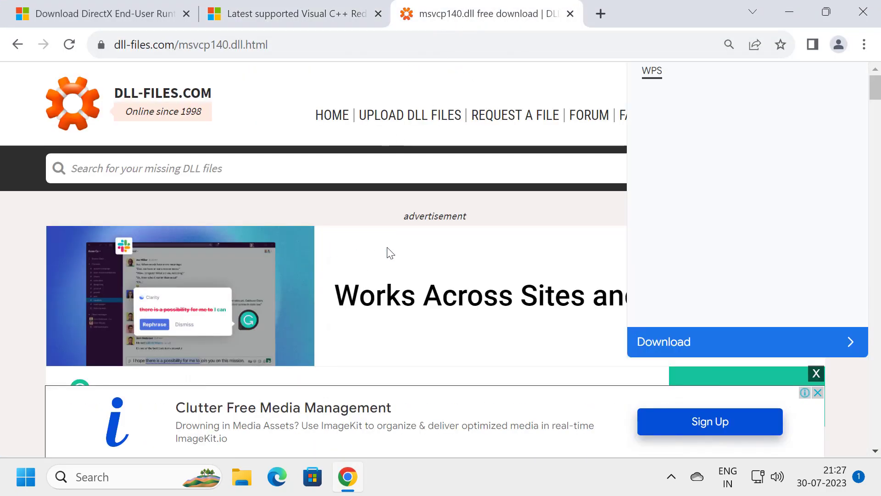
pyautogui.scroll(-10, 375, 277)
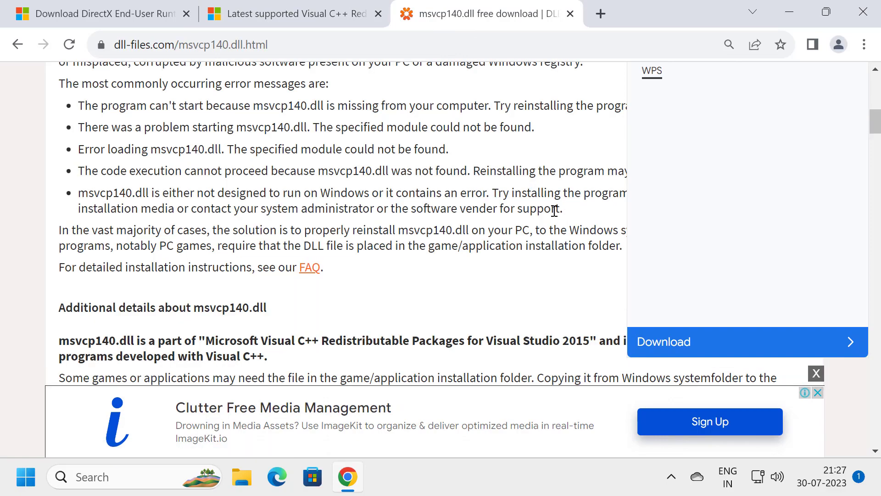
pyautogui.scroll(-8, 528, 231)
pyautogui.scroll(-3, 540, 196)
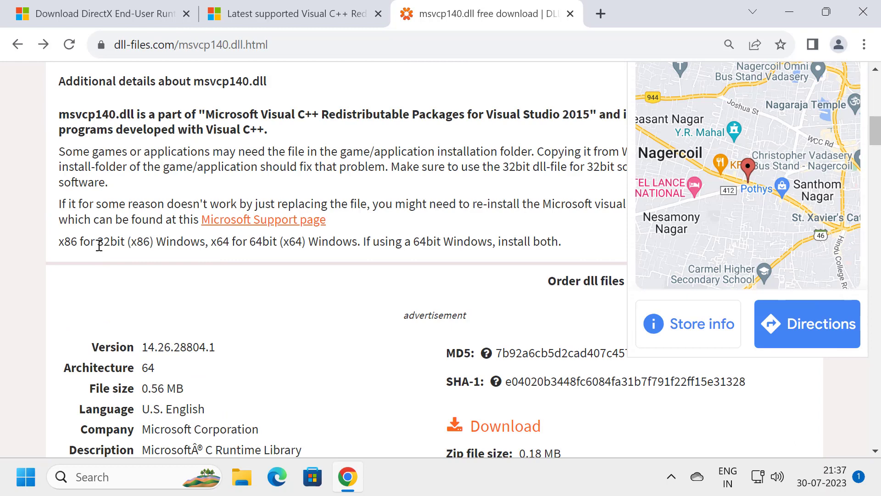
pyautogui.moveTo(99, 246); pyautogui.dragTo(125, 245)
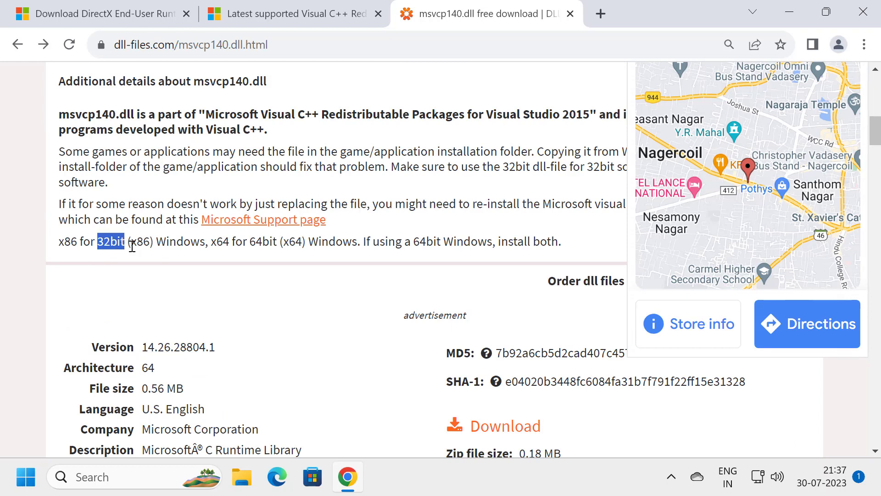
pyautogui.click(109, 244)
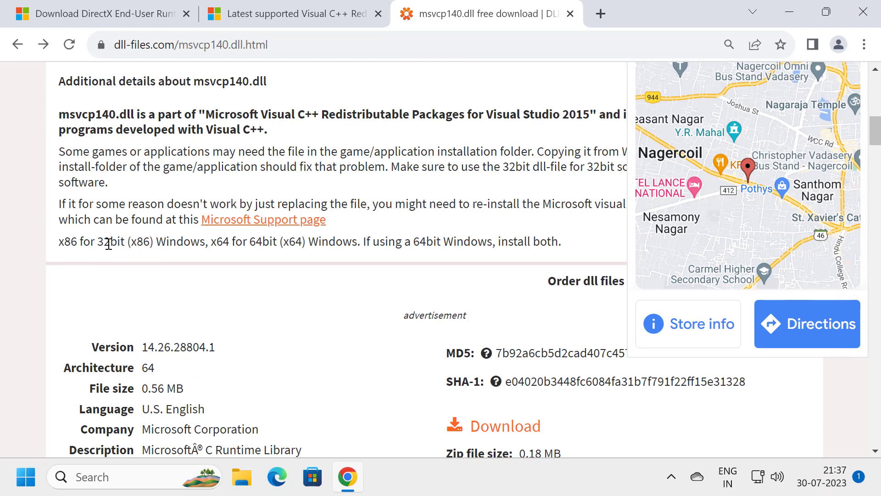
pyautogui.moveTo(99, 245); pyautogui.dragTo(152, 246)
pyautogui.click(194, 250)
pyautogui.moveTo(499, 241); pyautogui.dragTo(562, 260)
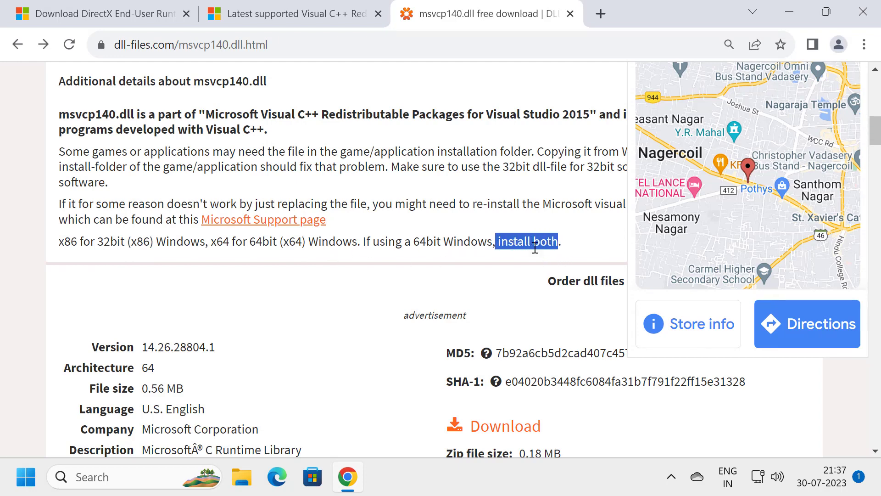
pyautogui.click(475, 249)
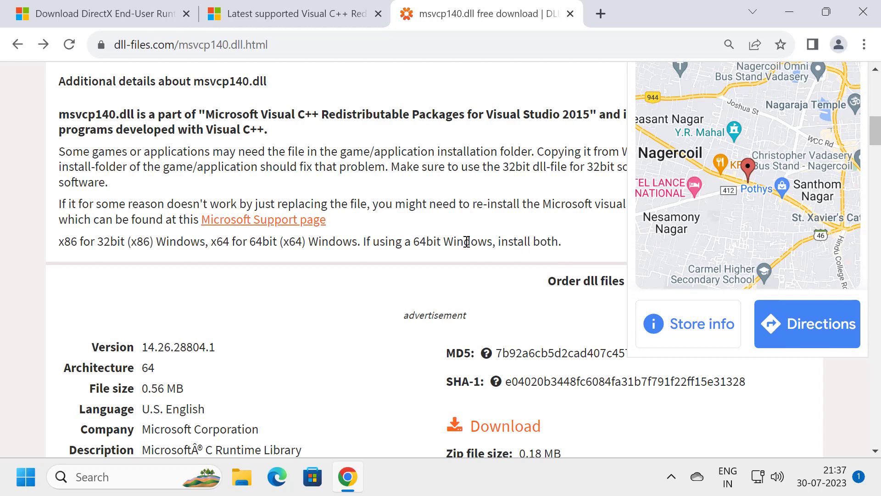
# Download the 32-bit msvcp140.dll archive, version 14.26.28720.3.
pyautogui.scroll(-7, 356, 218)
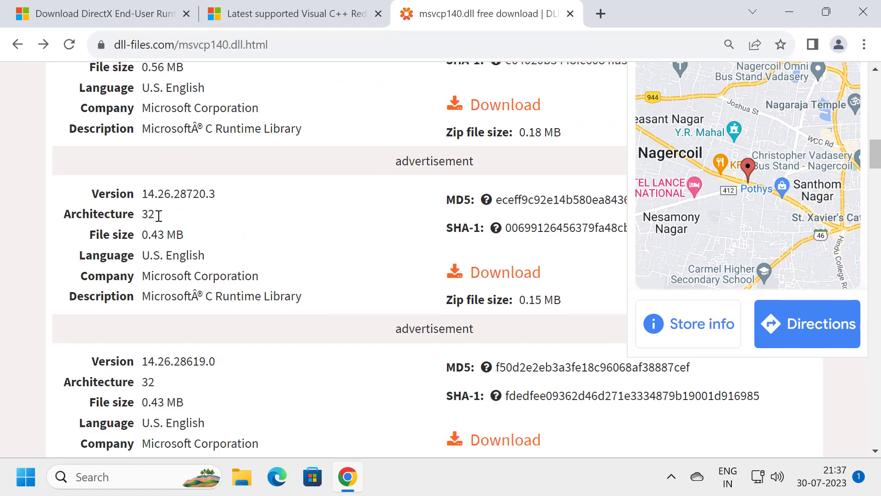
pyautogui.doubleClick(159, 216)
pyautogui.click(488, 279)
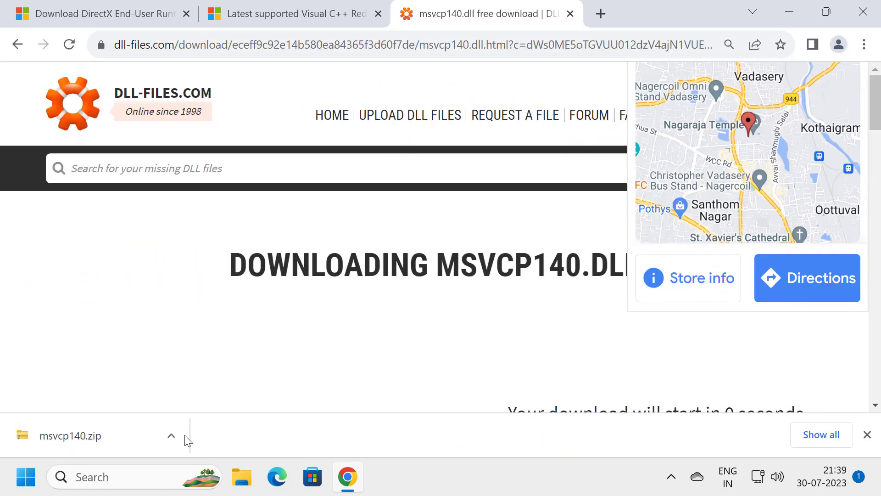
# Show the downloaded msvcp140.zip in its folder, open the archive and copy msvcp140.dll.
pyautogui.click(172, 437)
pyautogui.click(205, 382)
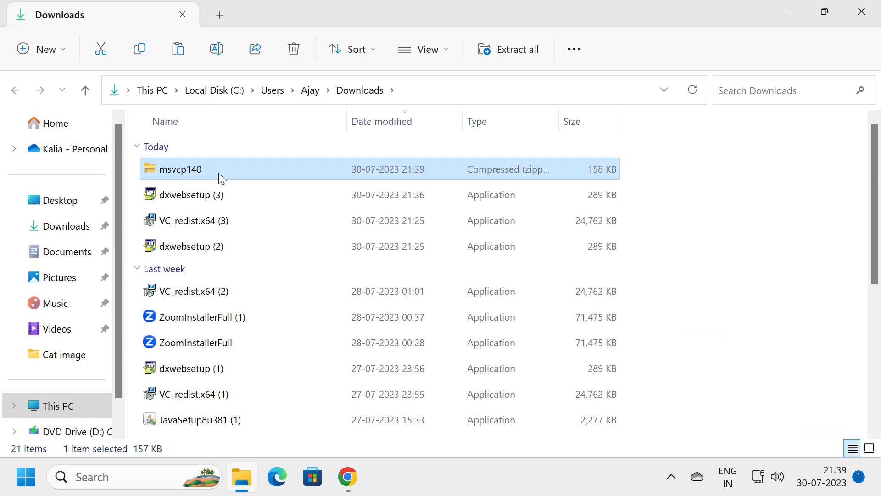
pyautogui.doubleClick(219, 172)
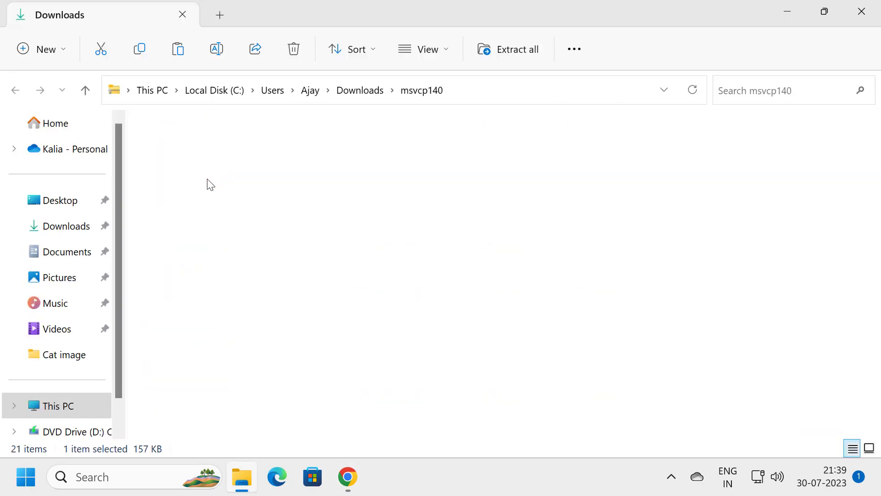
pyautogui.rightClick(177, 149)
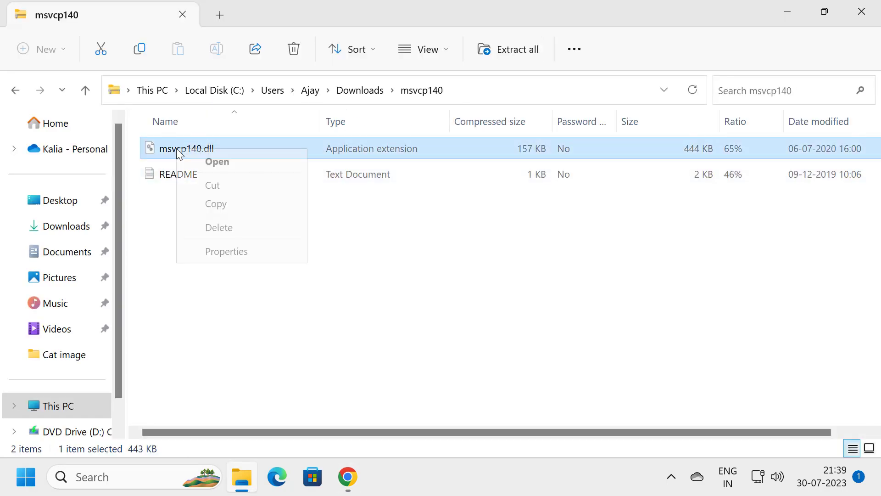
pyautogui.click(224, 205)
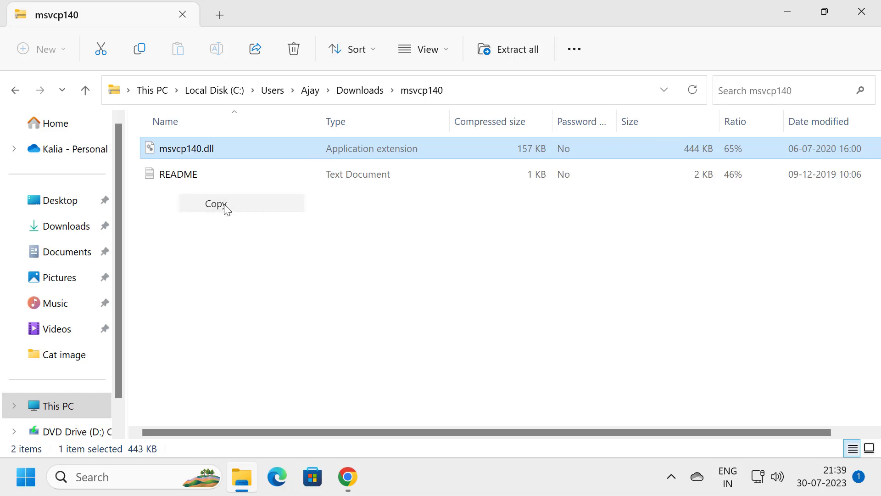
# Go to the Windows folder on Local Disk (C:) and select the System32 folder.
pyautogui.click(81, 410)
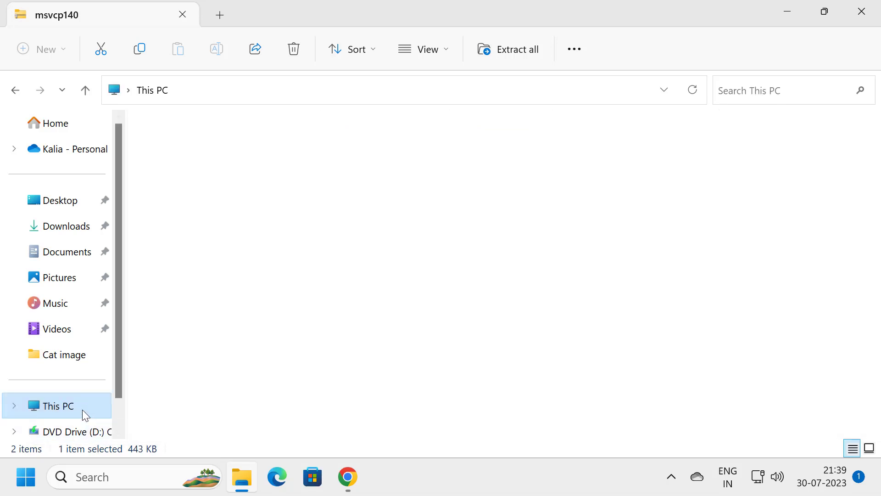
pyautogui.click(218, 167)
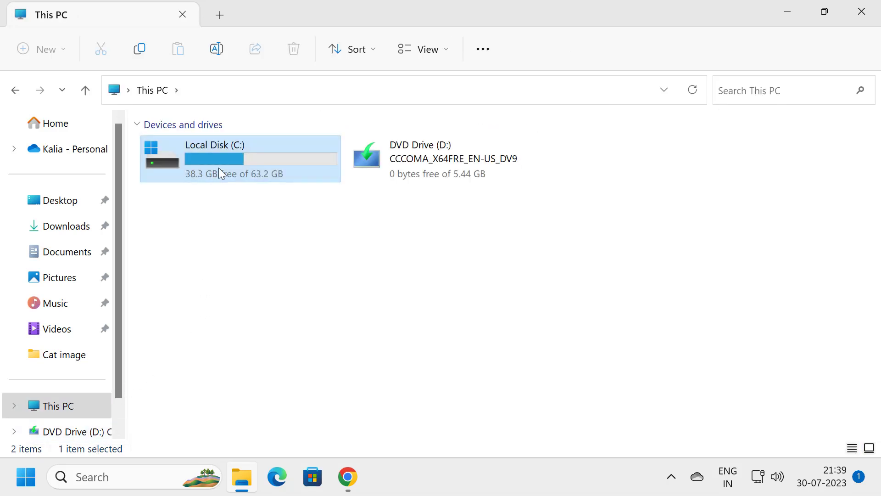
pyautogui.doubleClick(218, 167)
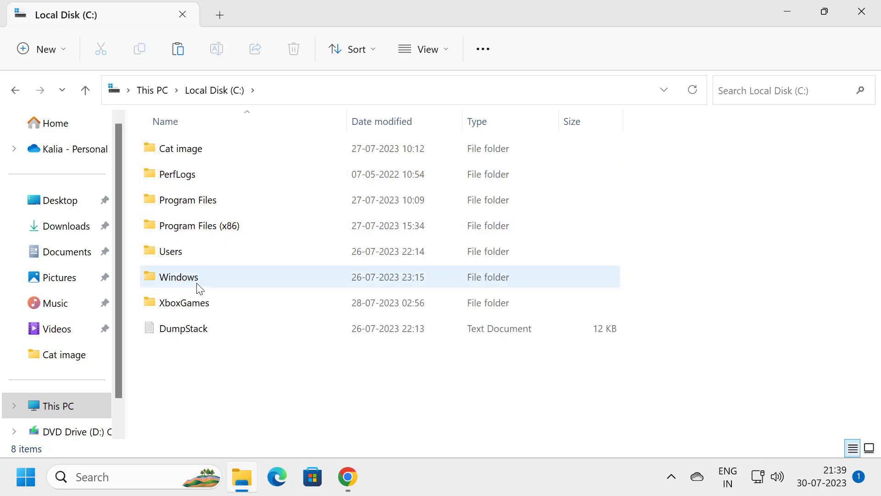
pyautogui.click(199, 285)
pyautogui.doubleClick(198, 286)
pyautogui.click(199, 302)
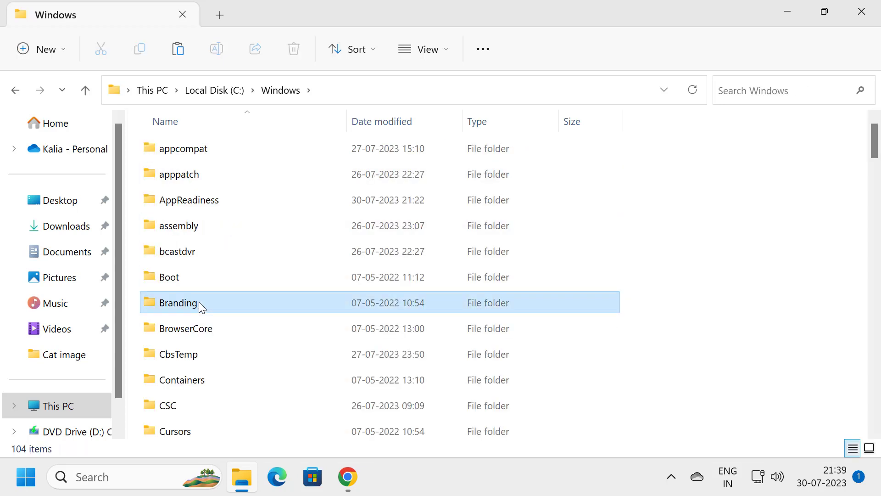
pyautogui.write('sche')
pyautogui.press('Down')
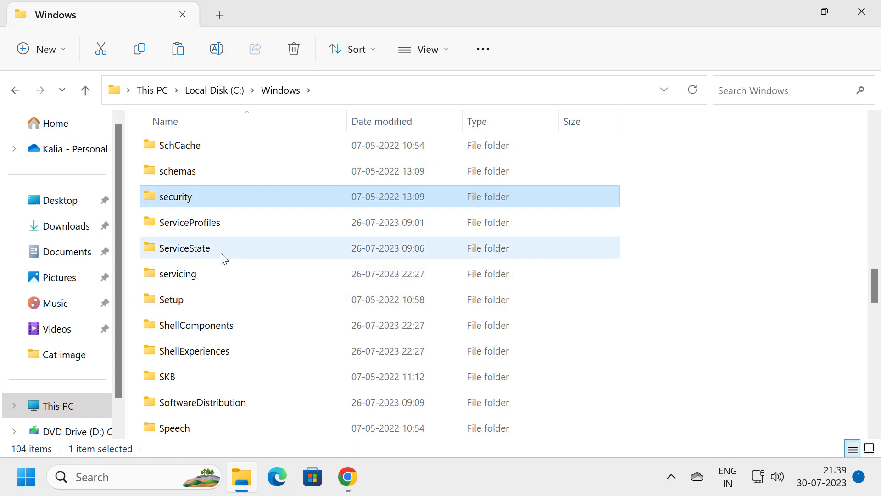
pyautogui.press('Down')
pyautogui.scroll(-2, 203, 310)
pyautogui.click(191, 376)
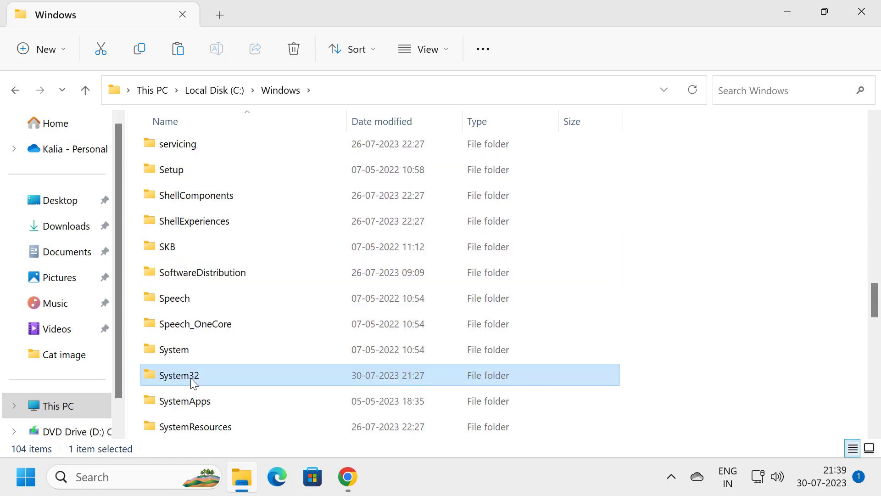
# Try to paste msvcp140.dll into System32, replacing the existing file with administrator permission, retry once and close File Explorer.
pyautogui.rightClick(191, 378)
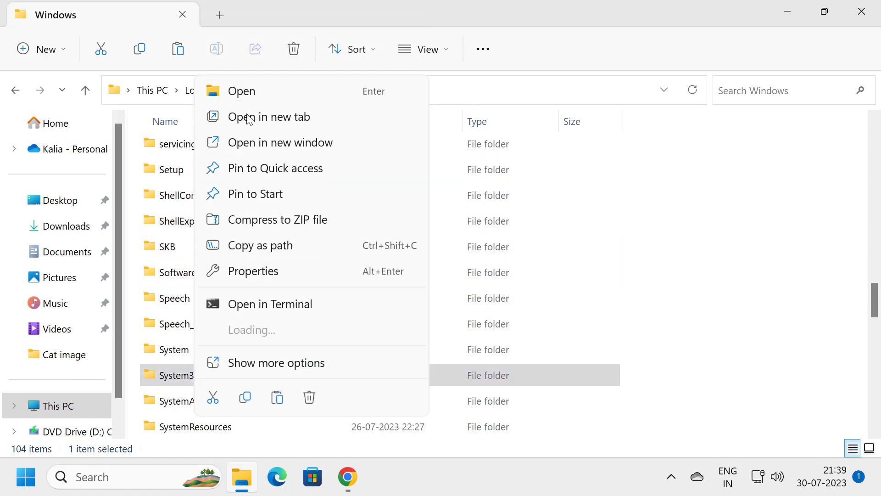
pyautogui.click(277, 397)
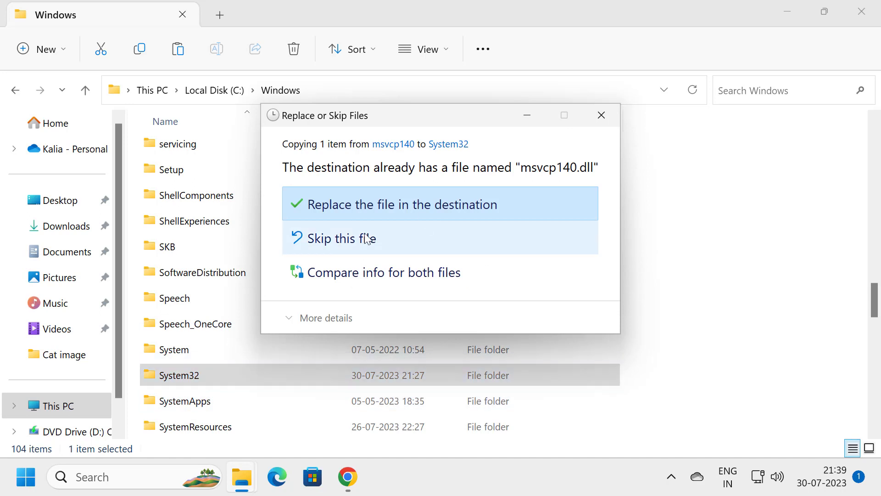
pyautogui.click(352, 207)
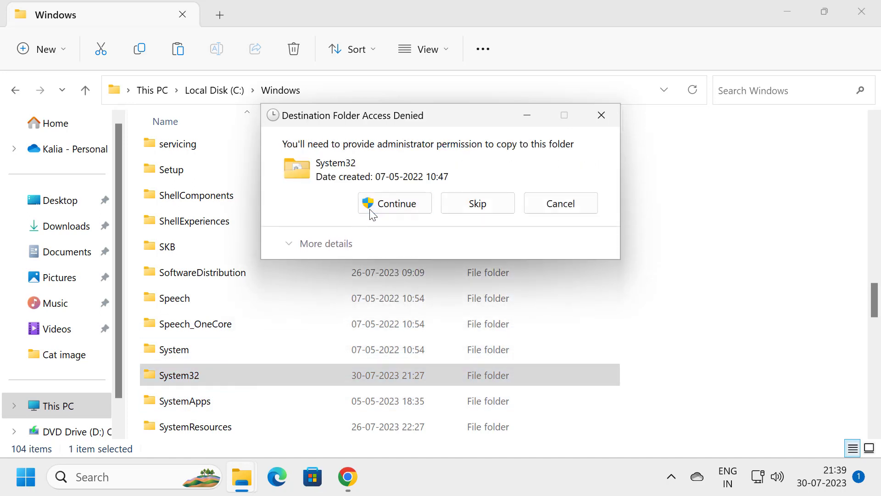
pyautogui.click(371, 212)
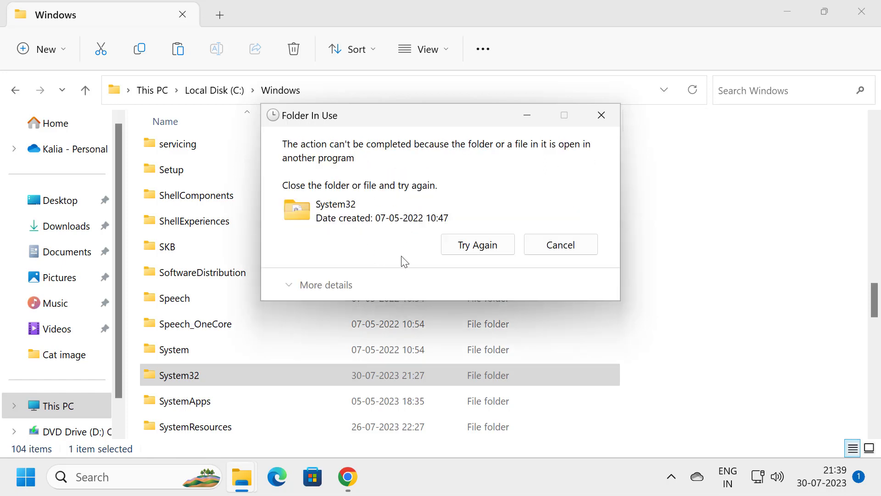
pyautogui.click(446, 250)
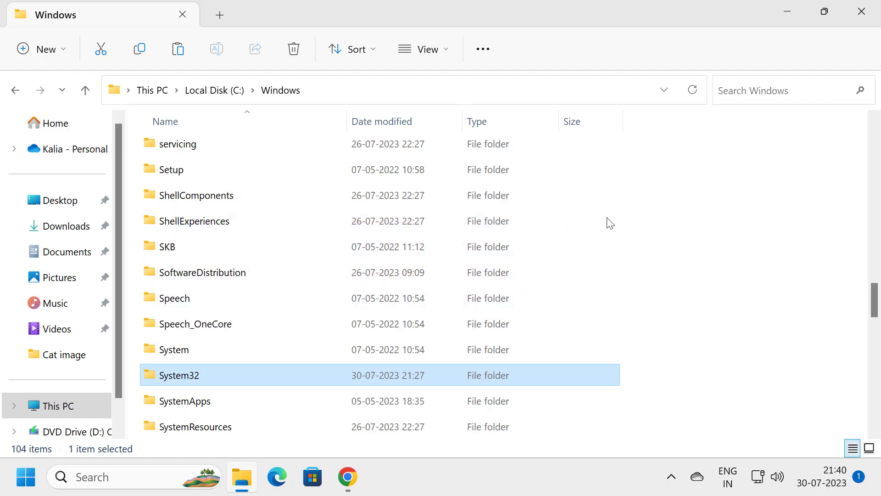
pyautogui.click(862, 13)
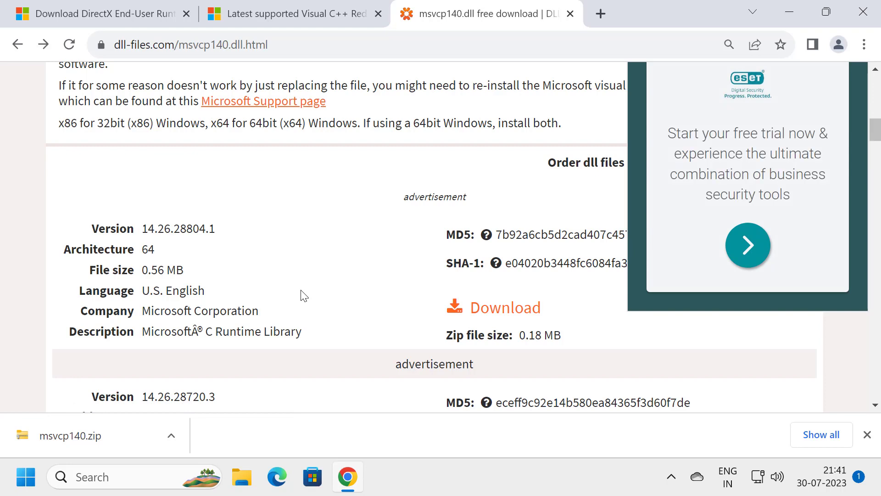
# Download the 64-bit msvcp140.dll archive, version 14.26.28804.1, in Chrome and copy the msvcp140.dll inside it.
pyautogui.click(475, 310)
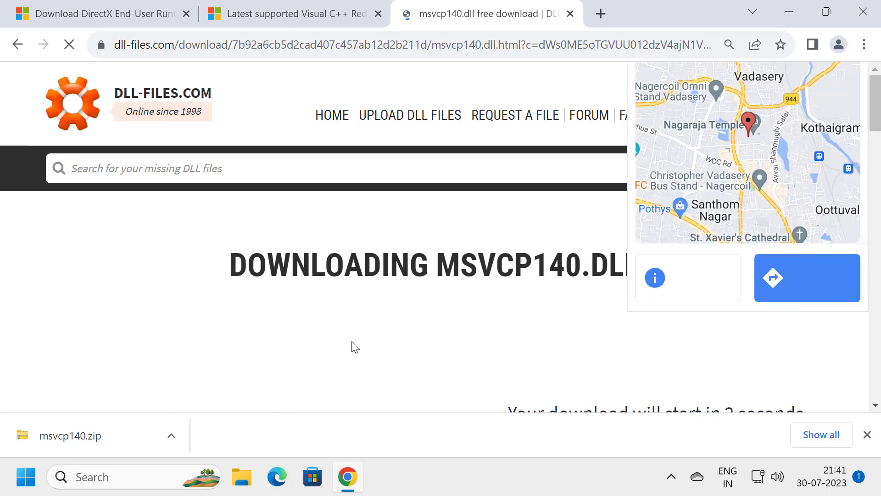
pyautogui.click(172, 441)
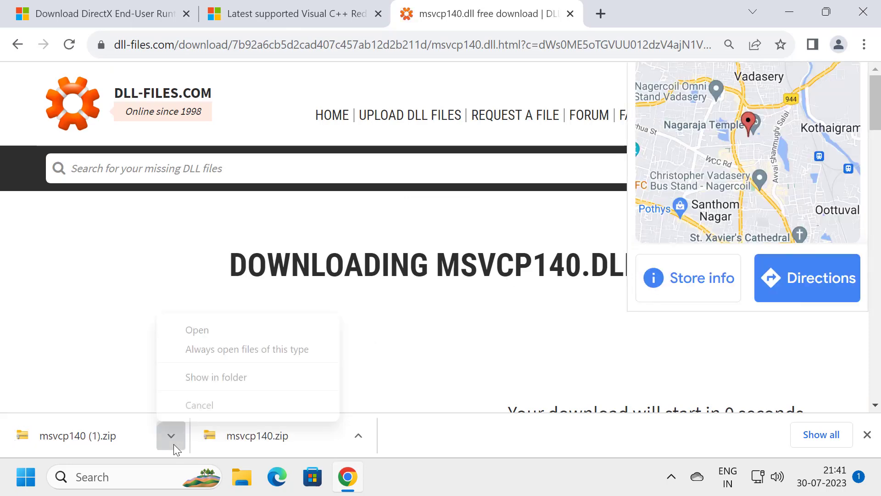
pyautogui.click(217, 371)
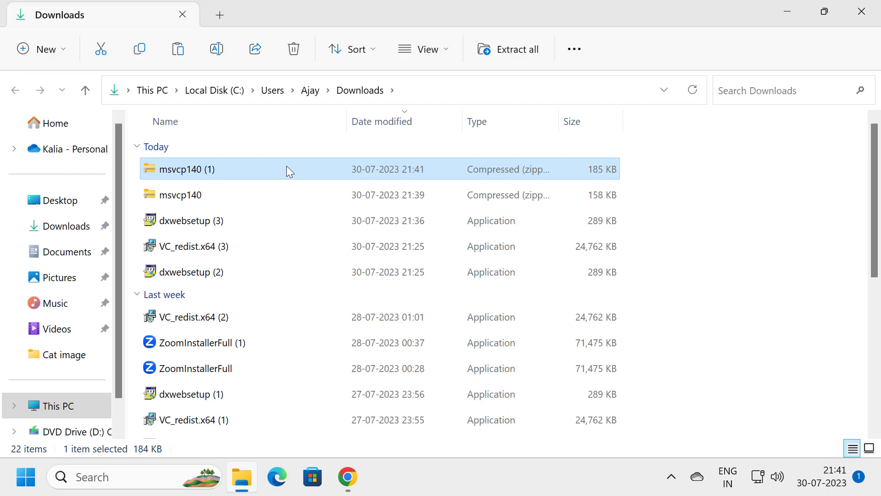
pyautogui.doubleClick(286, 167)
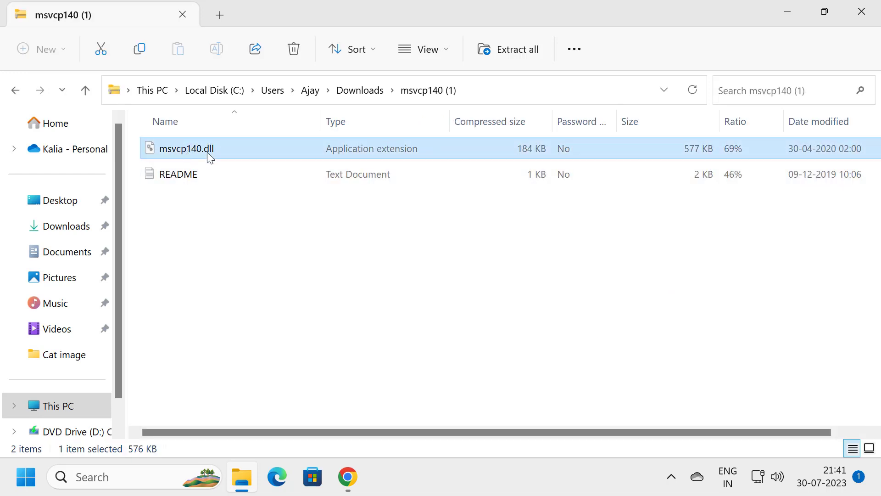
pyautogui.rightClick(208, 152)
pyautogui.click(240, 209)
# Navigate to C:\Windows again and select the SysWOW64 folder.
pyautogui.click(78, 409)
pyautogui.click(257, 175)
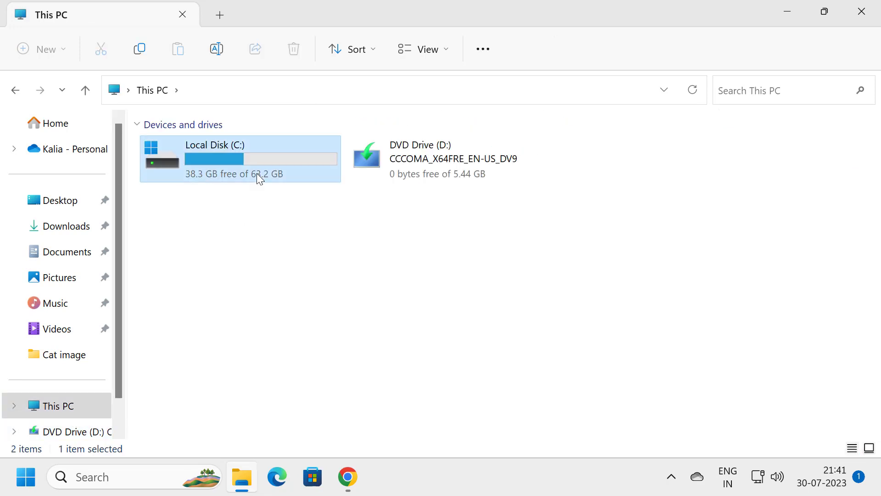
pyautogui.doubleClick(257, 173)
pyautogui.click(249, 275)
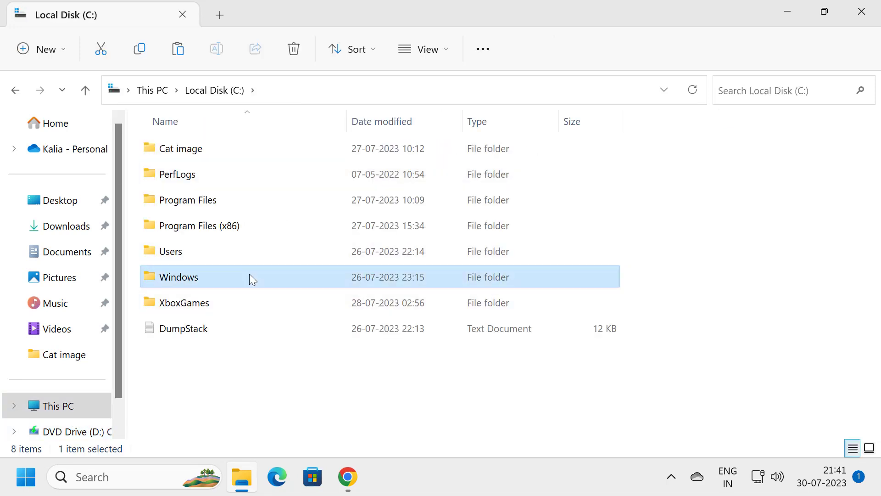
pyautogui.doubleClick(249, 275)
pyautogui.scroll(-8, 251, 285)
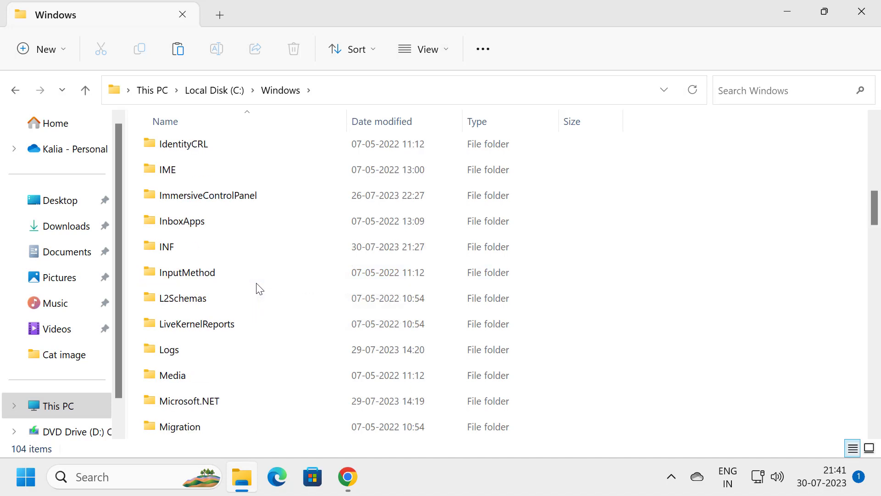
pyautogui.scroll(-13, 260, 289)
pyautogui.click(178, 206)
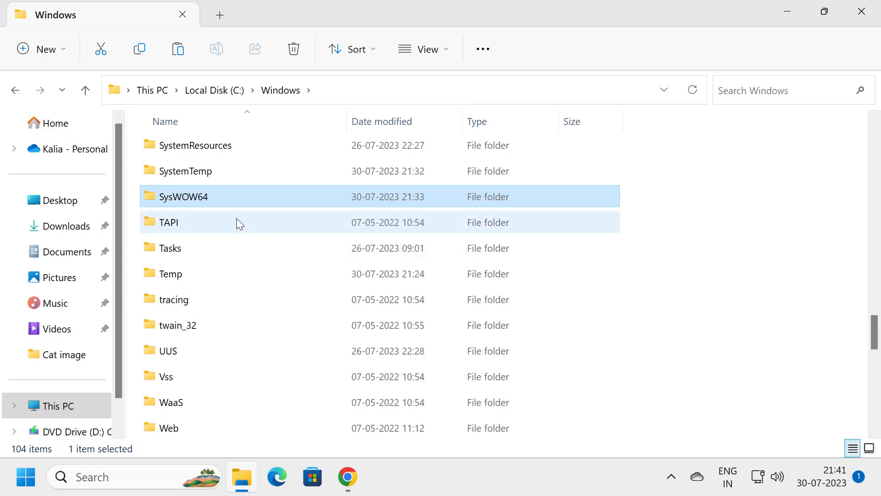
# Paste msvcp140.dll into SysWOW64, replacing the existing file with administrator permission, and close File Explorer.
pyautogui.rightClick(194, 200)
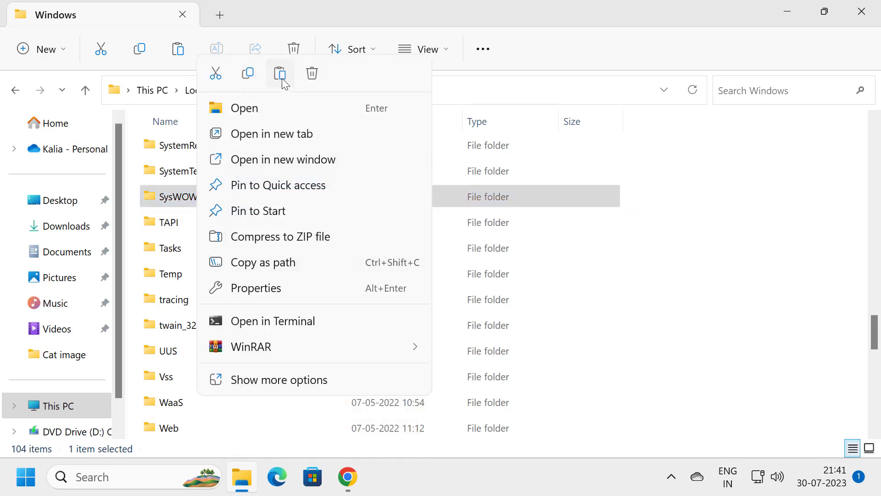
pyautogui.click(281, 75)
pyautogui.click(318, 209)
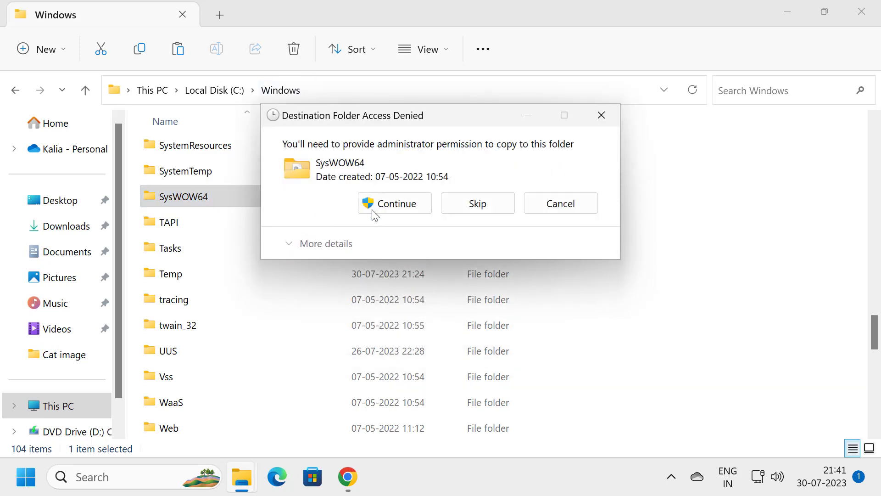
pyautogui.click(394, 205)
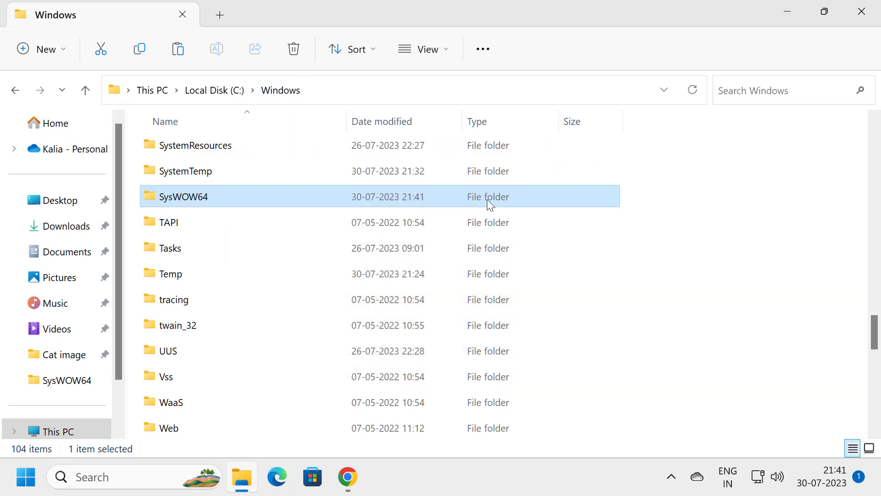
pyautogui.click(872, 12)
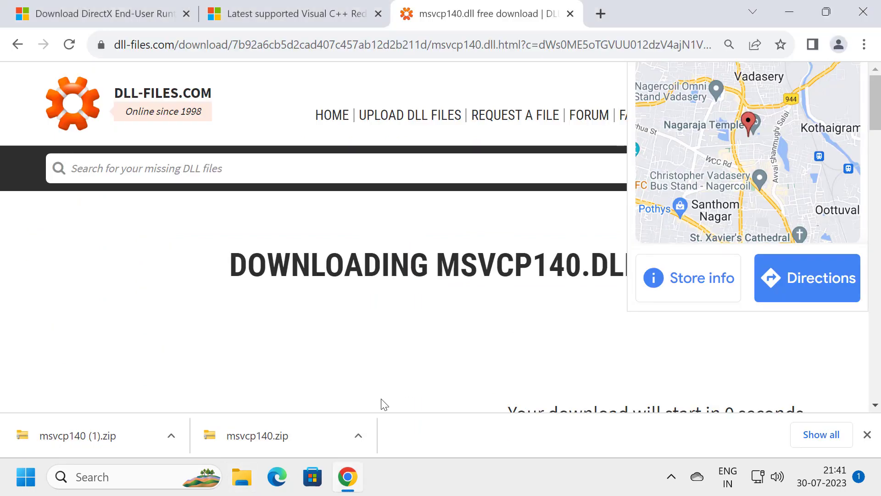
# Close Chrome and restart Windows.
pyautogui.click(864, 11)
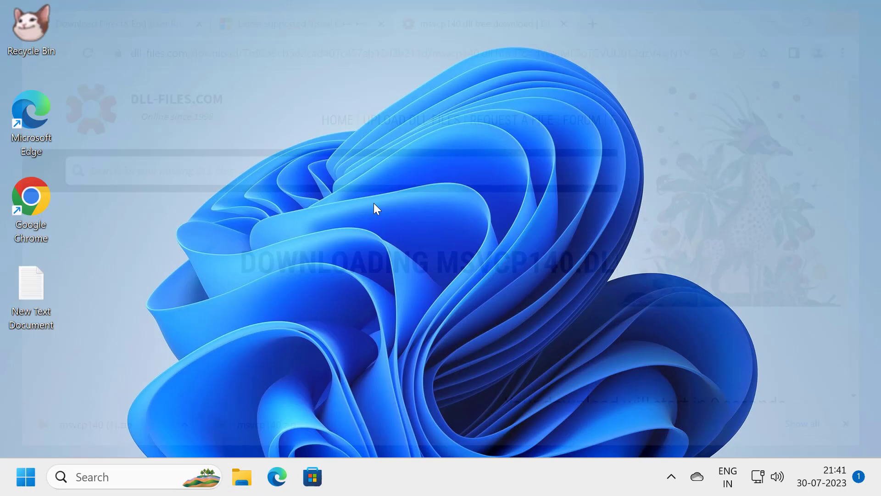
pyautogui.click(26, 477)
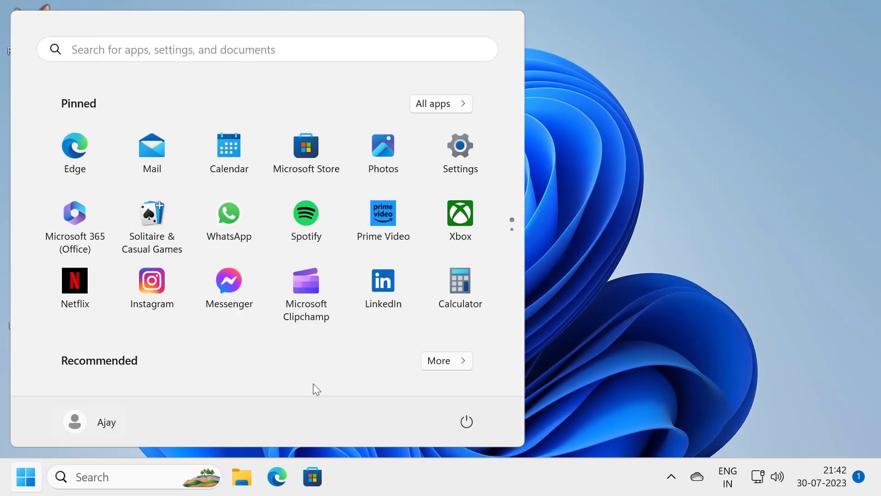
pyautogui.click(466, 422)
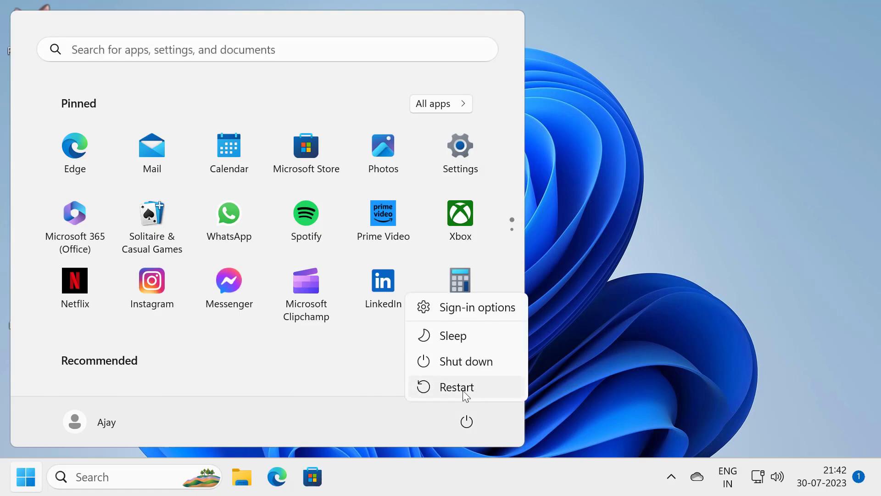
pyautogui.click(463, 390)
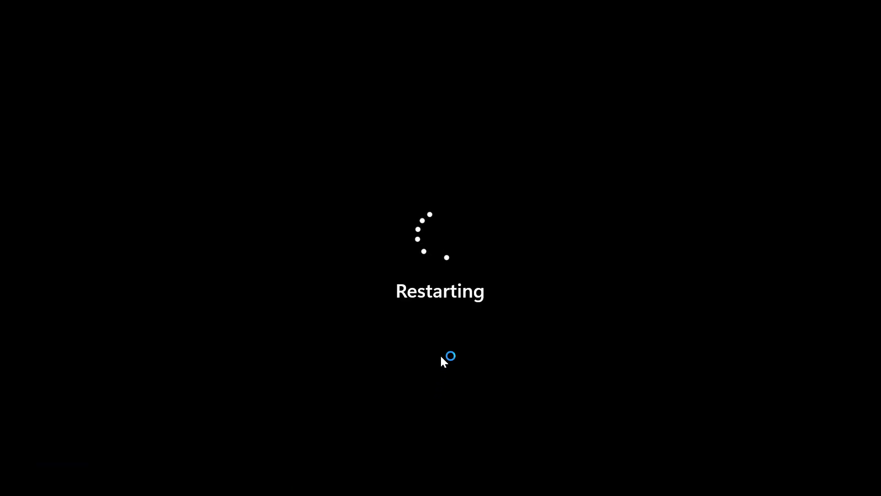